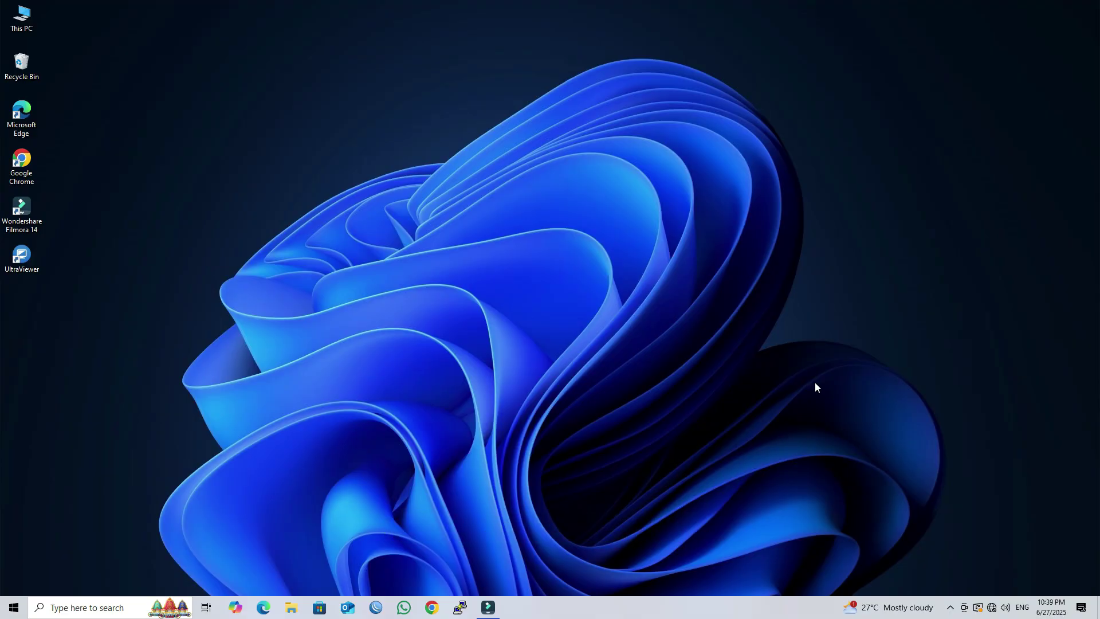
# Load 192.168.0.1 in Chrome and set a new, confirmed admin password
pyautogui.click(437, 610)
pyautogui.write('192.16')
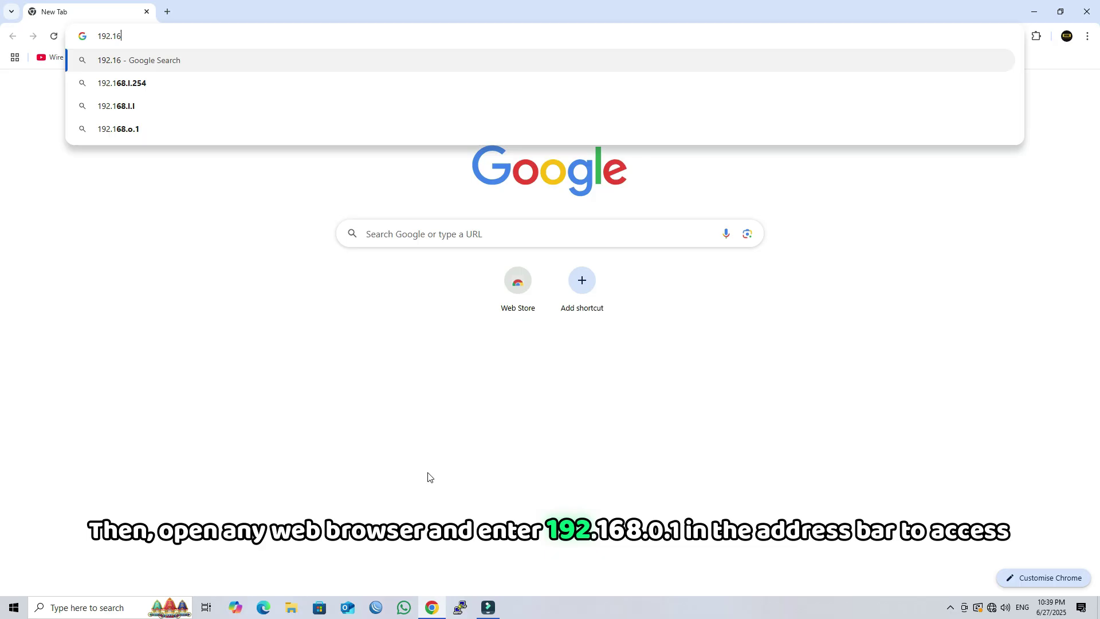
pyautogui.write('8.0.1')
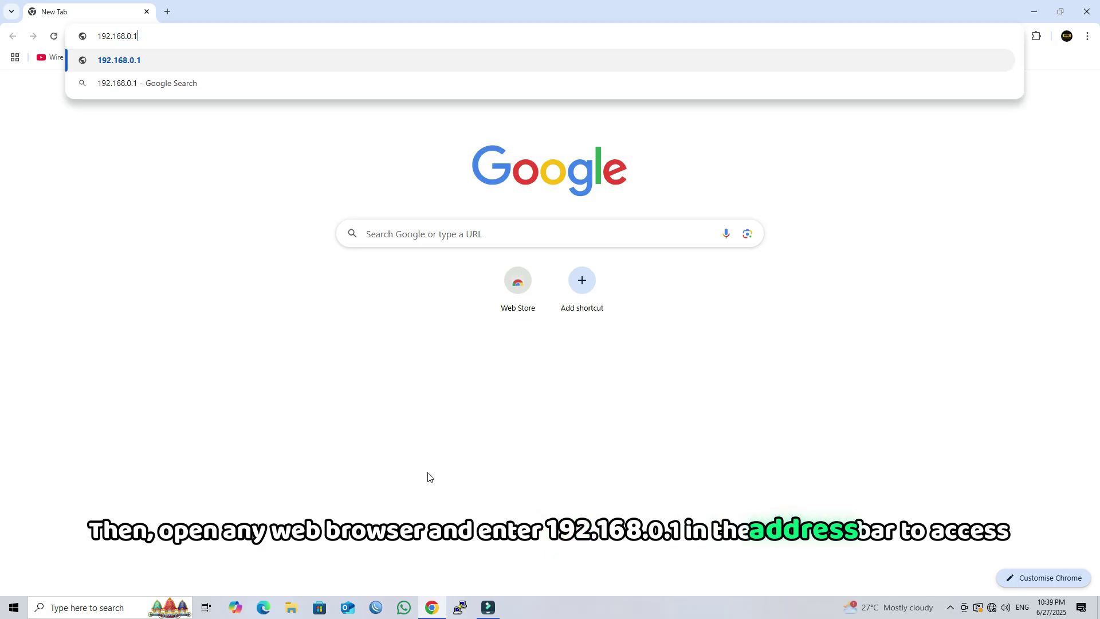
pyautogui.press('Return')
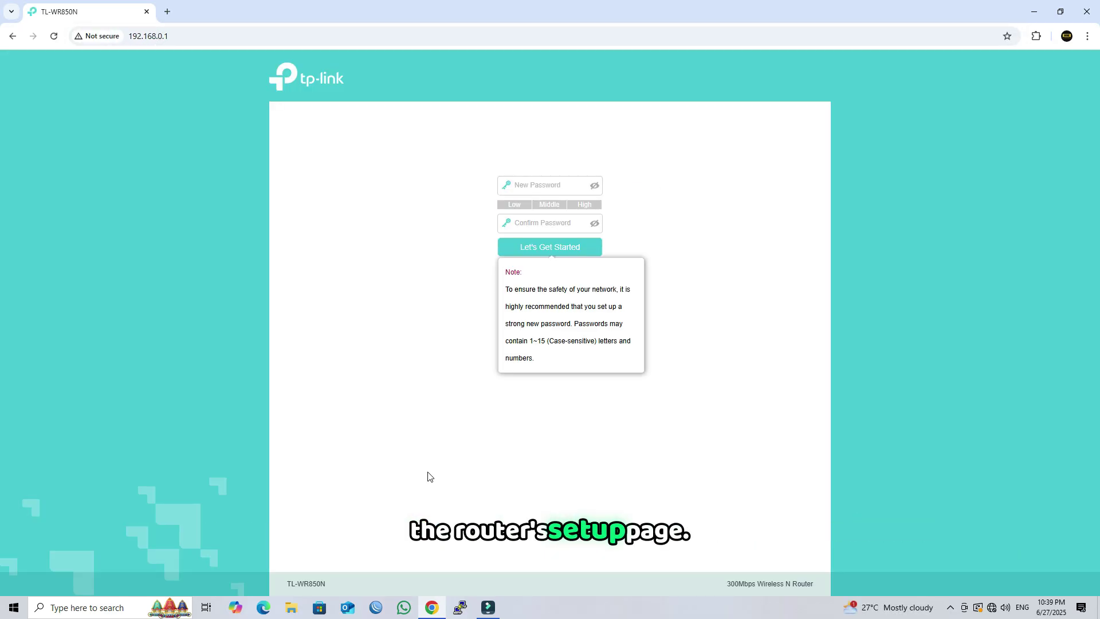
pyautogui.click(515, 178)
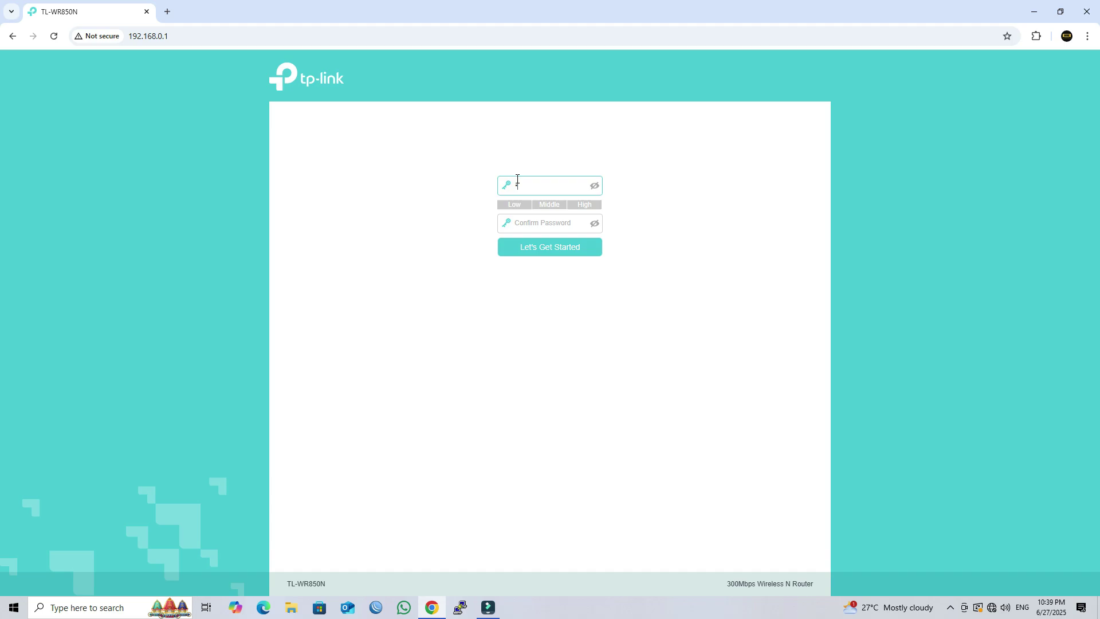
pyautogui.press('Tab')
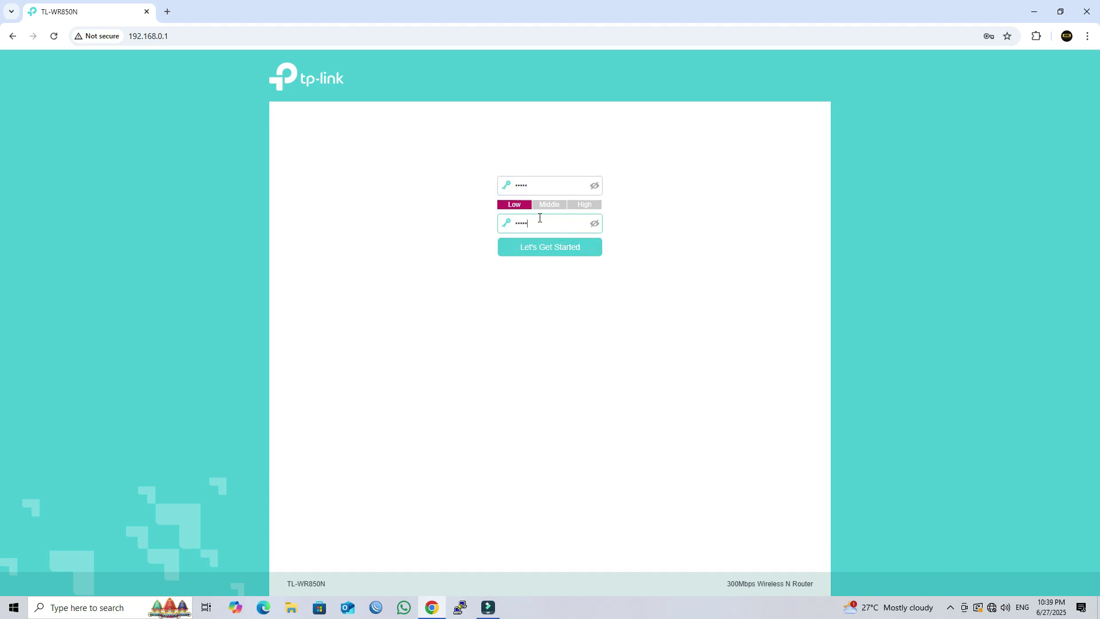
pyautogui.click(576, 250)
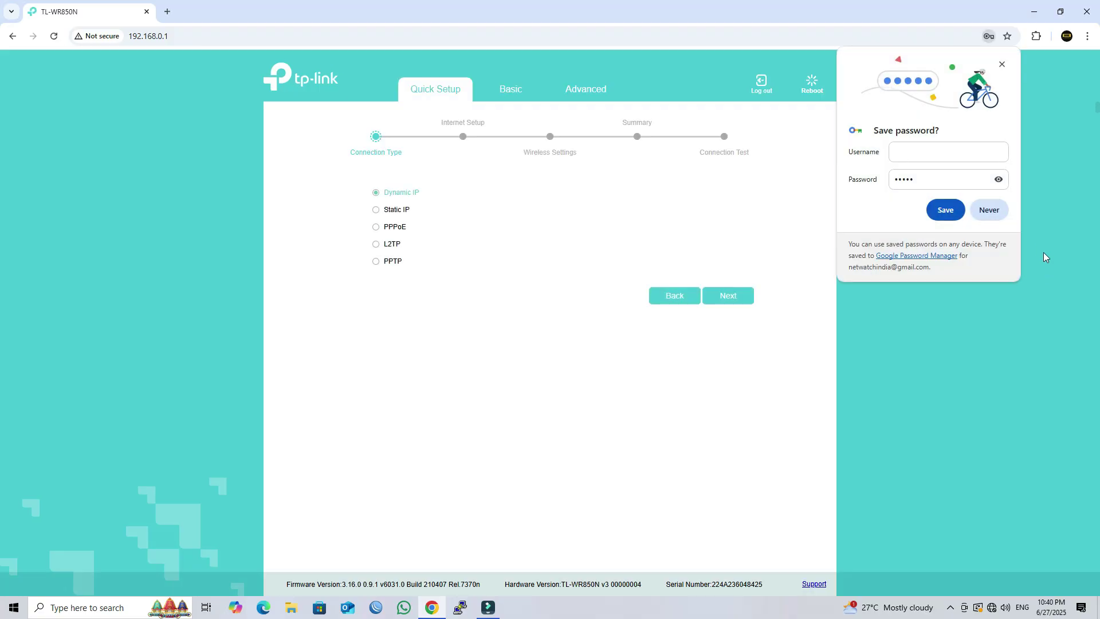
# Decline browser password saving, switch Operation Mode to Range Extender and confirm the reboot
pyautogui.click(989, 209)
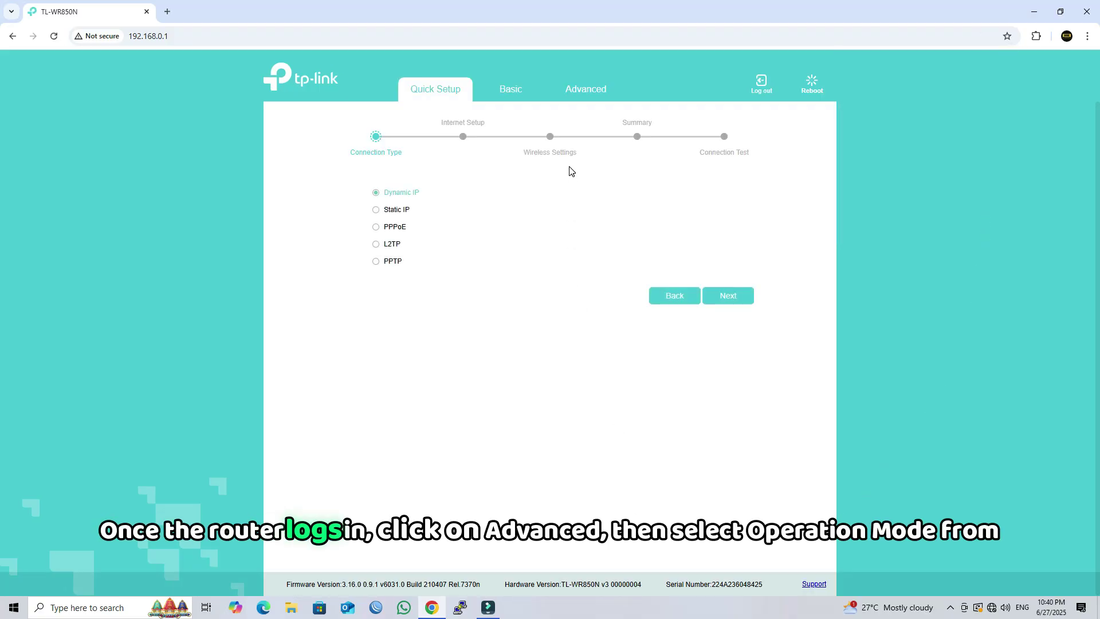
pyautogui.click(580, 95)
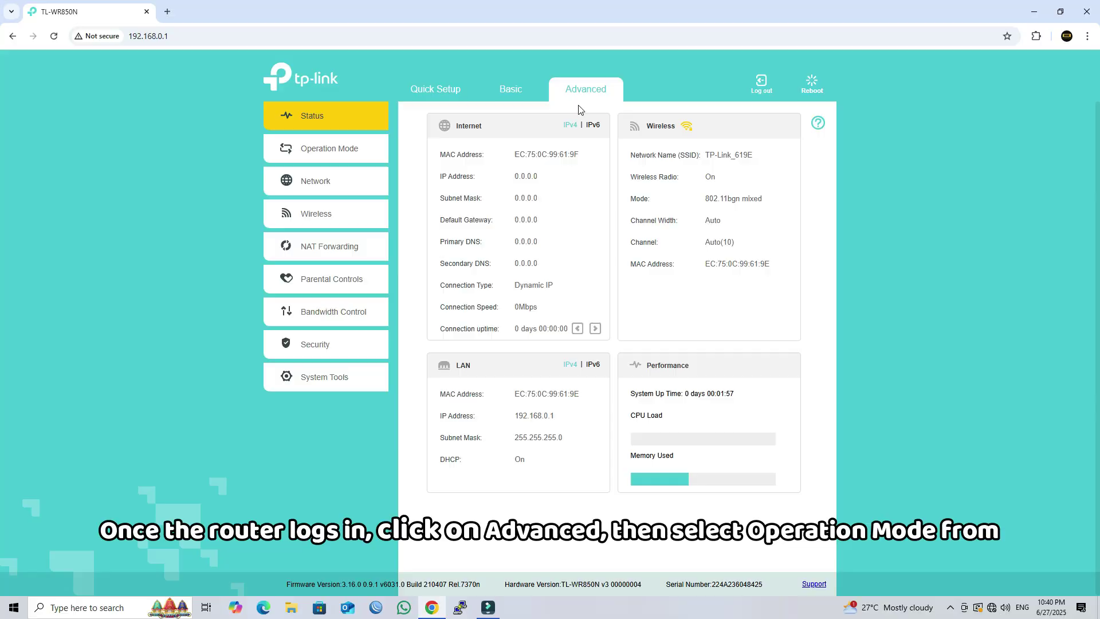
pyautogui.click(334, 148)
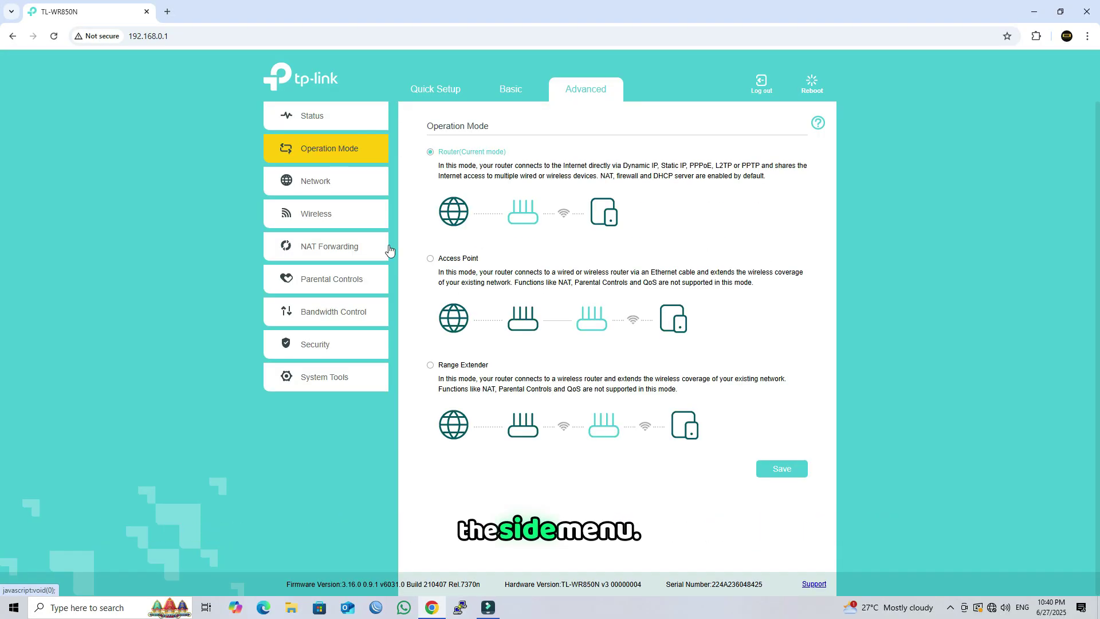
pyautogui.click(430, 364)
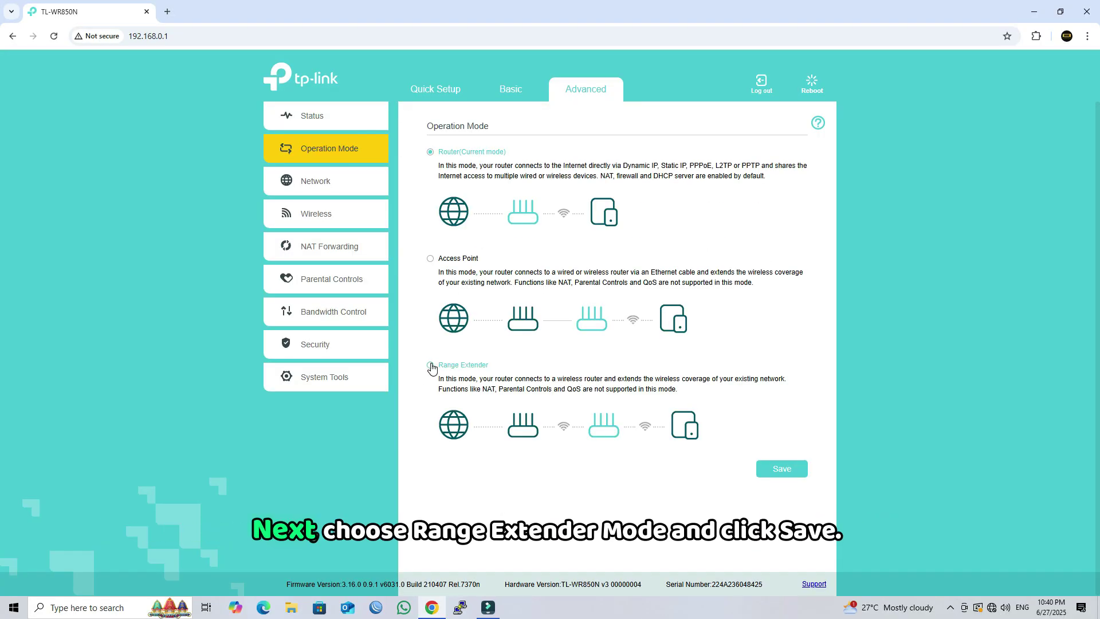
pyautogui.click(796, 471)
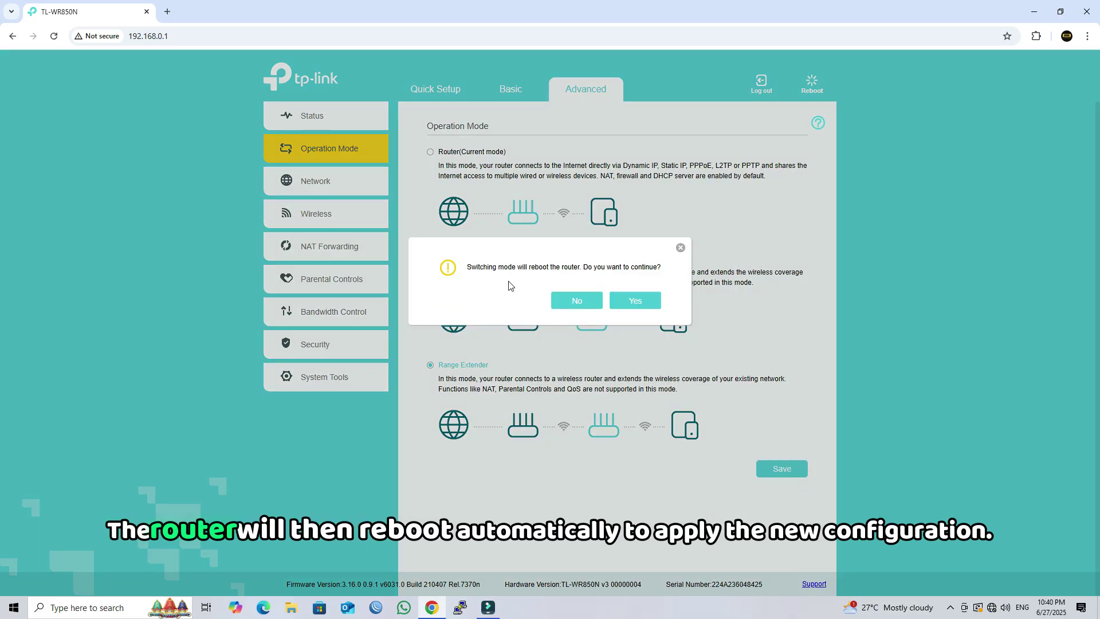
pyautogui.moveTo(575, 267); pyautogui.dragTo(682, 271)
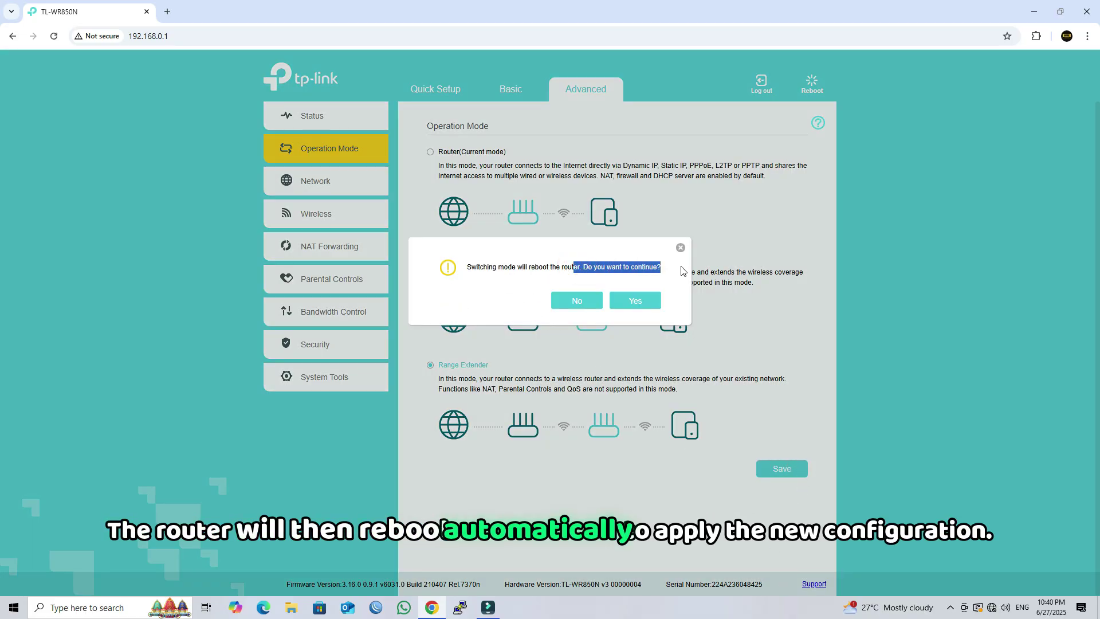
pyautogui.click(640, 318)
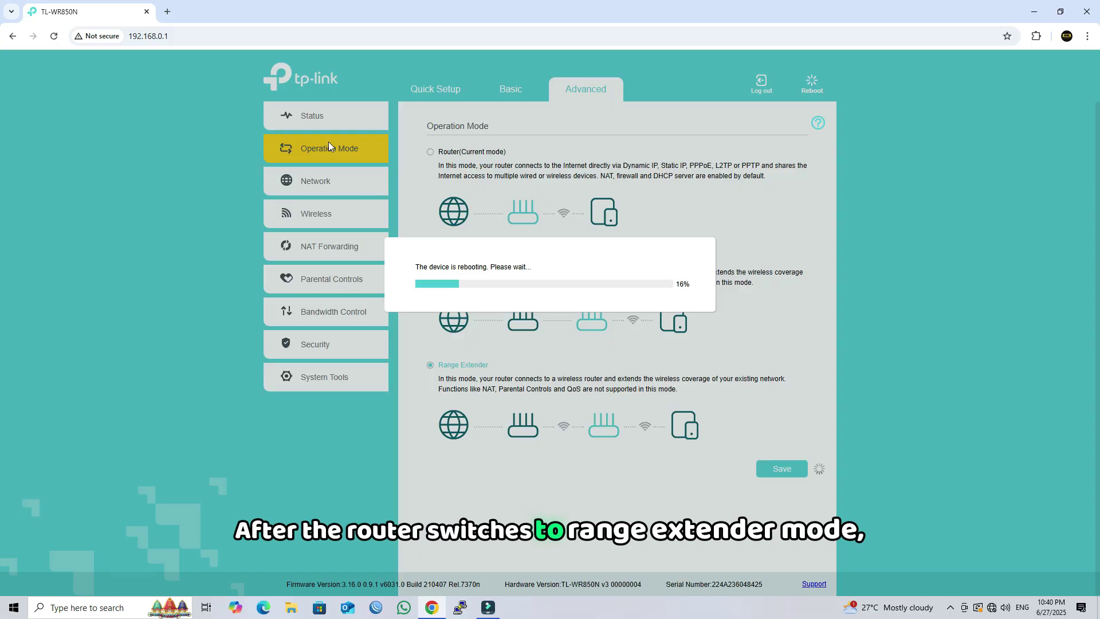
# Replace the old router tab and log in to the extender at 192.168.0.254
pyautogui.click(166, 11)
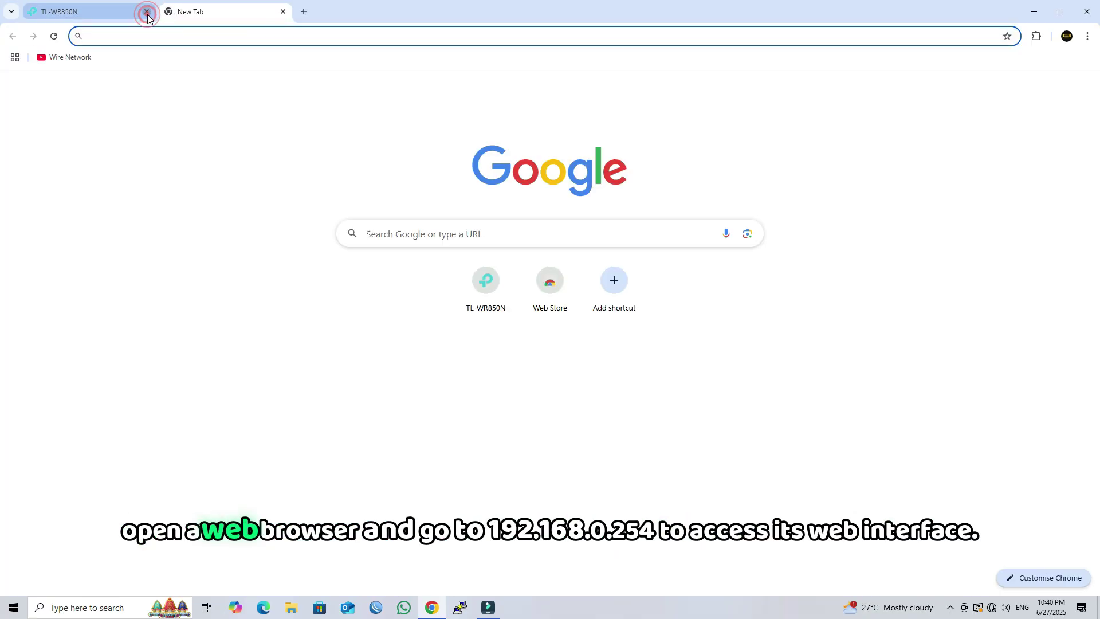
pyautogui.click(146, 11)
pyautogui.write('192.1')
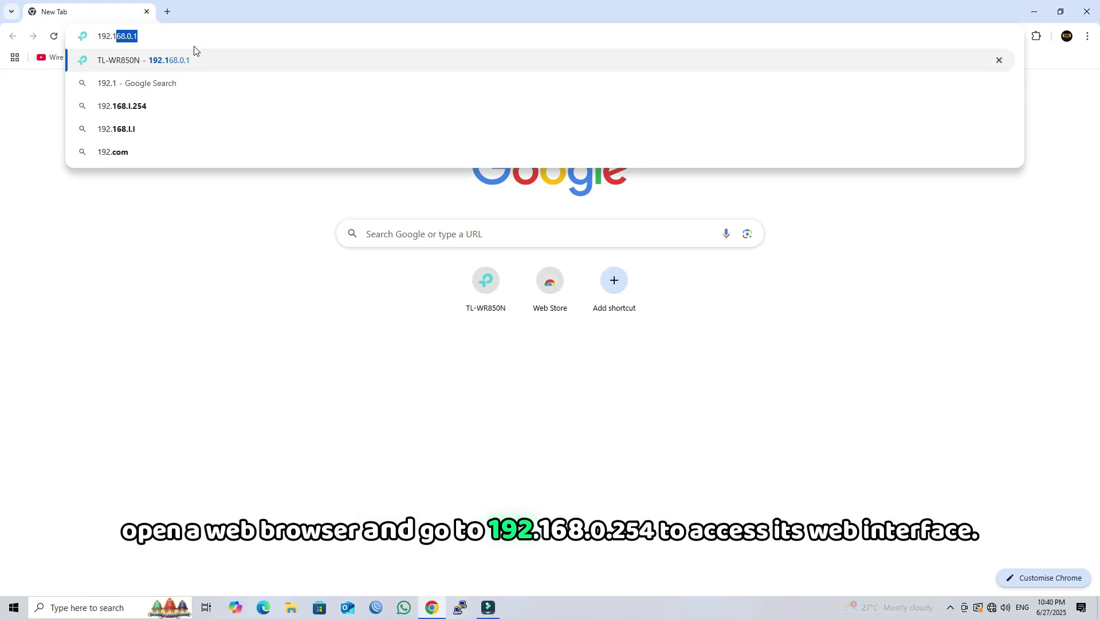
pyautogui.write('68.0.254')
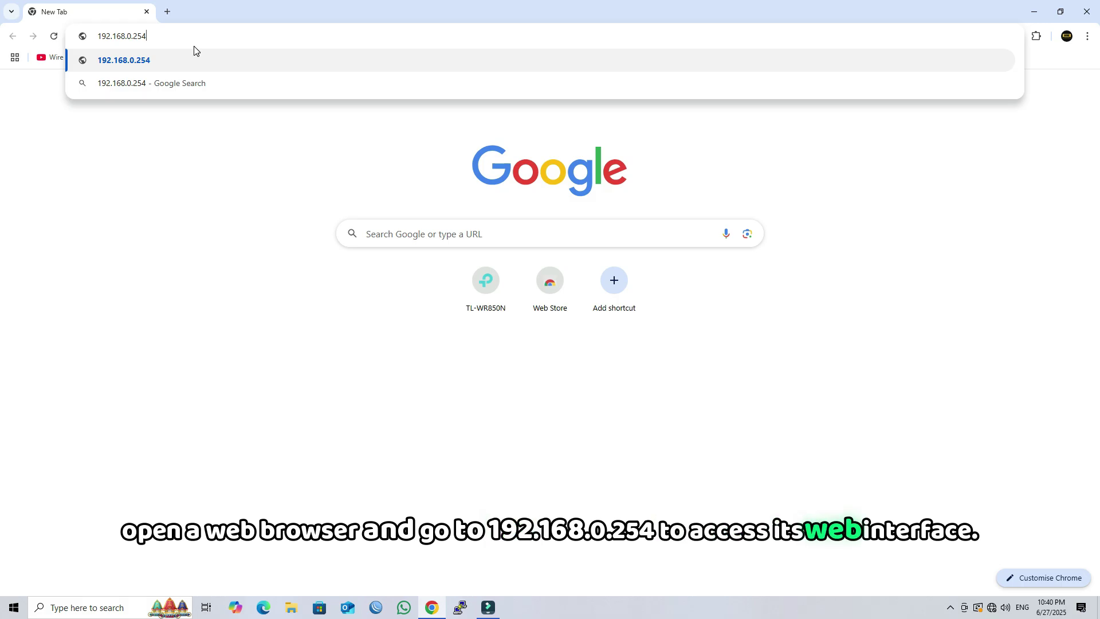
pyautogui.press('Return')
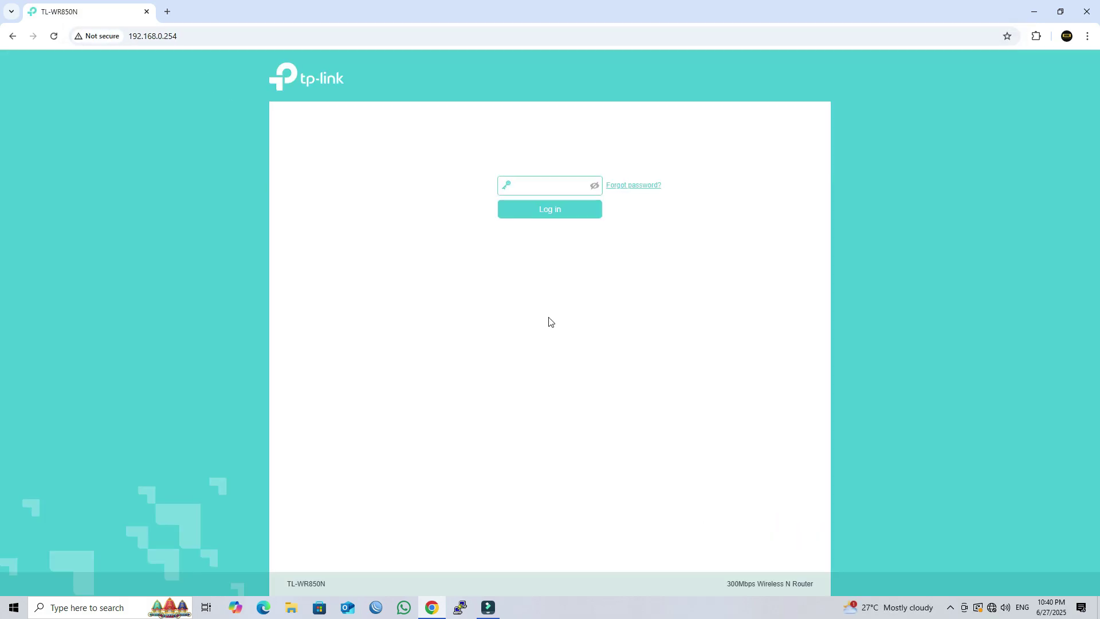
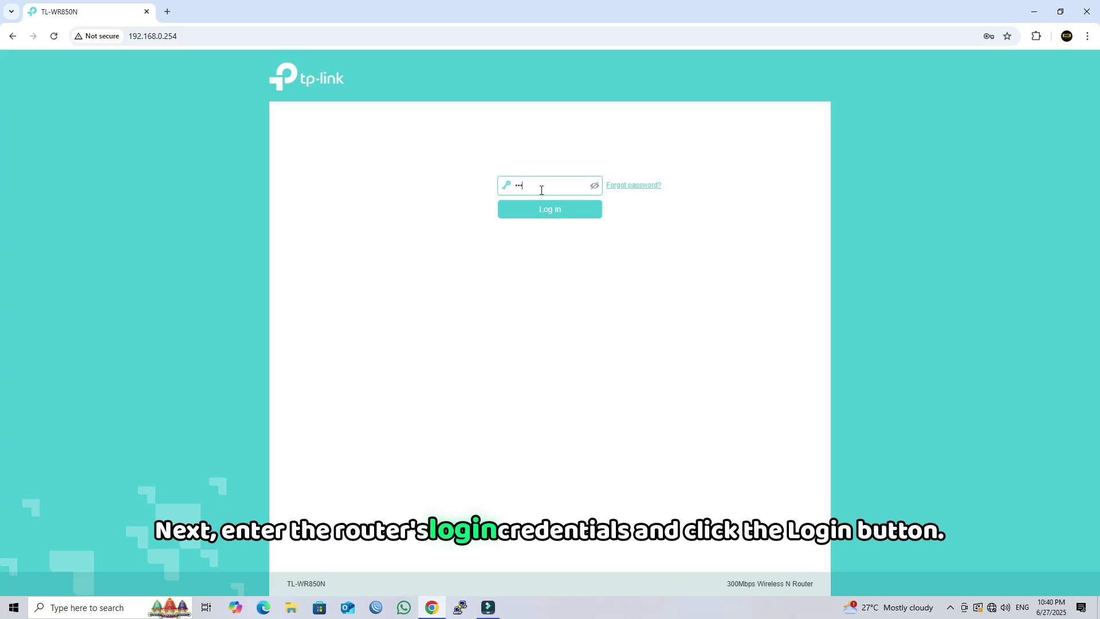
pyautogui.click(553, 208)
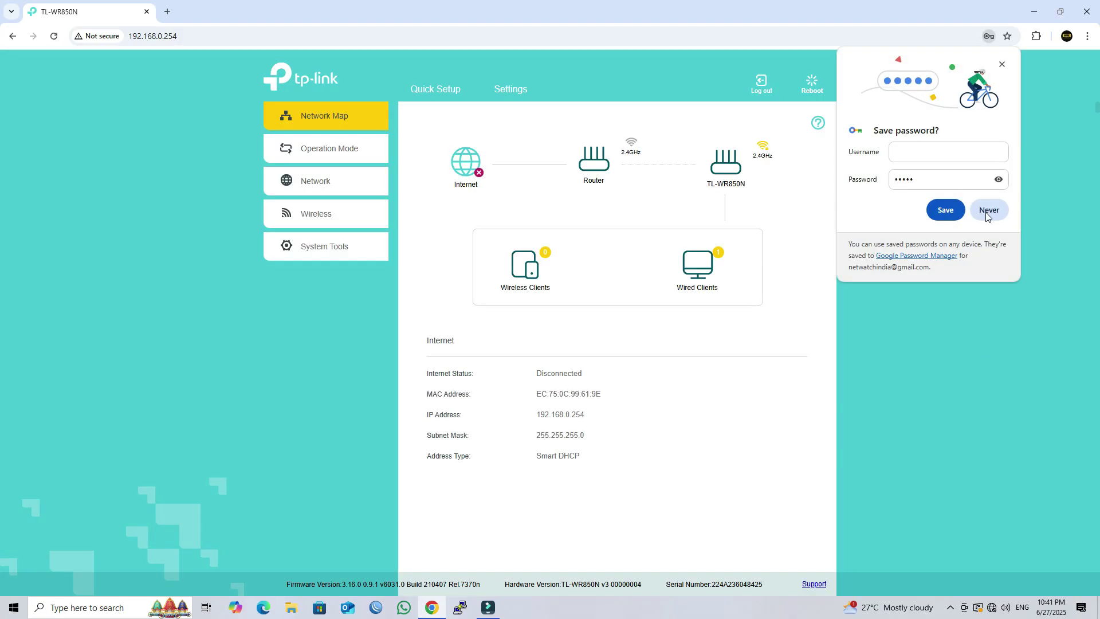
# Decline browser password saving and open the Network LAN settings
pyautogui.click(986, 215)
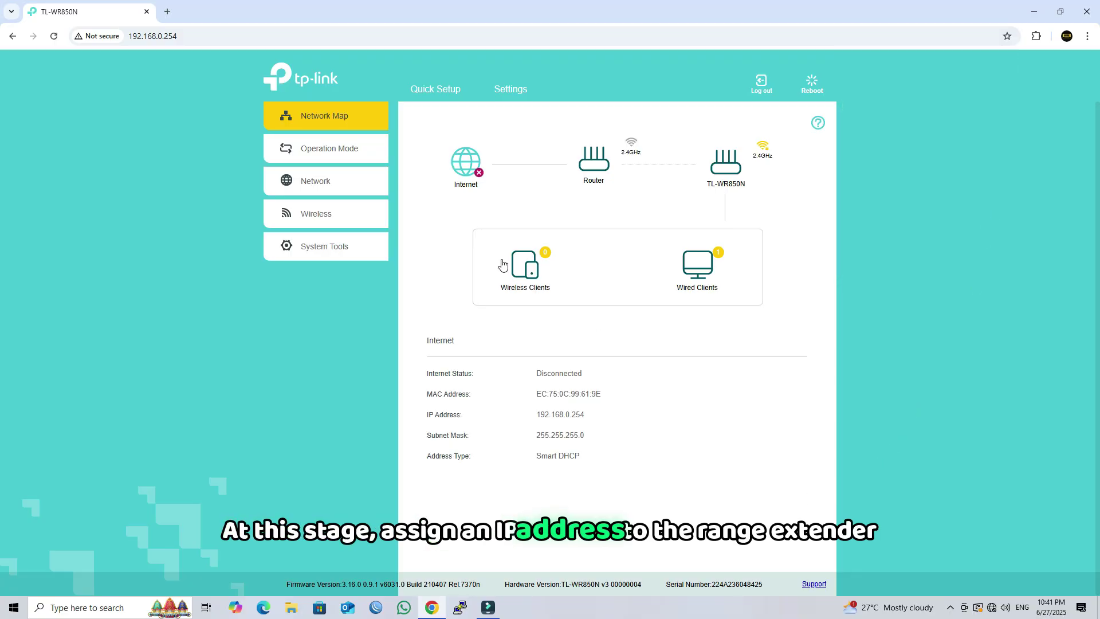
pyautogui.click(339, 185)
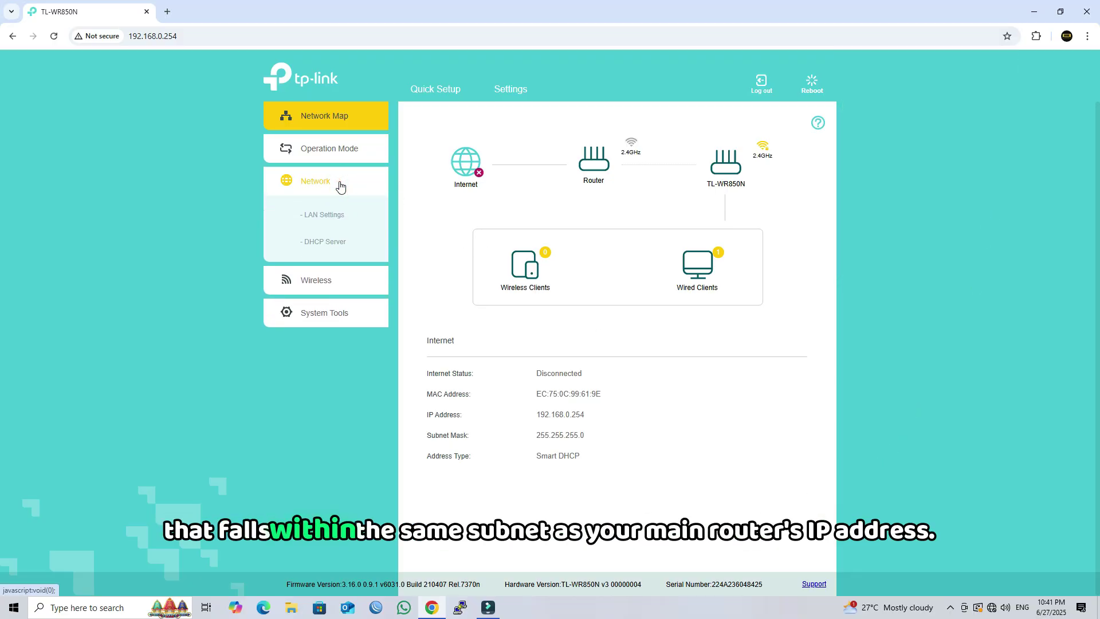
pyautogui.click(334, 215)
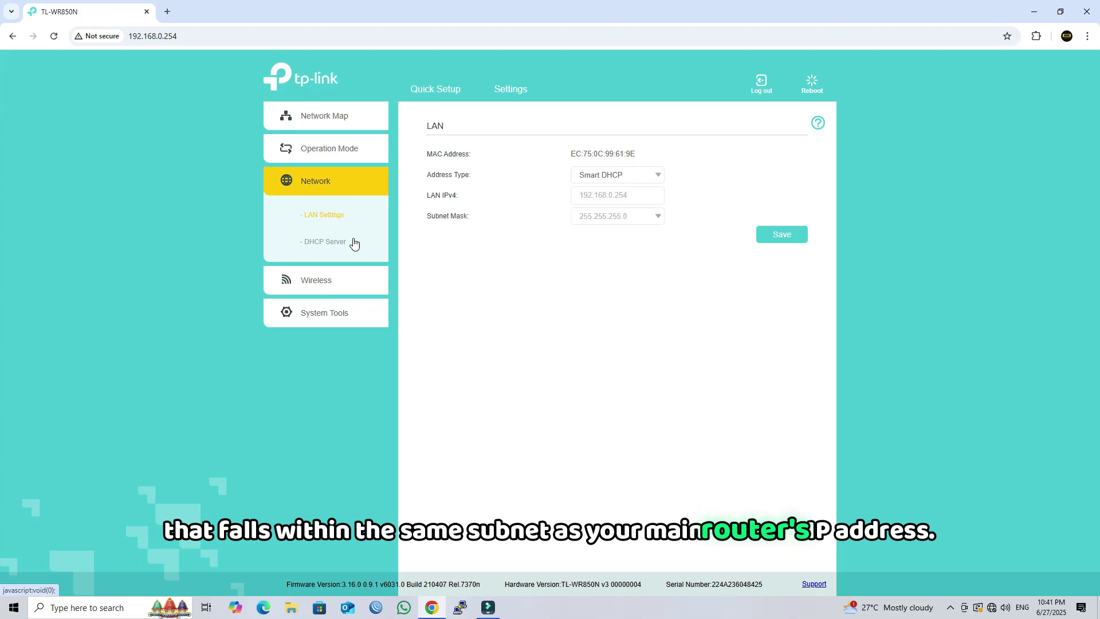
pyautogui.click(474, 179)
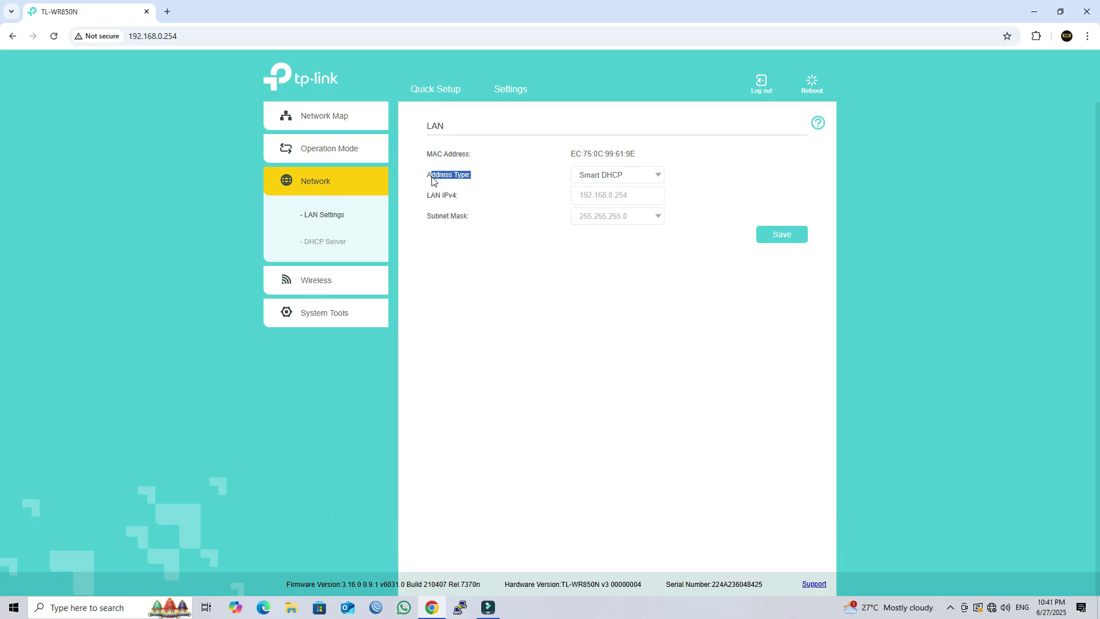
pyautogui.click(655, 328)
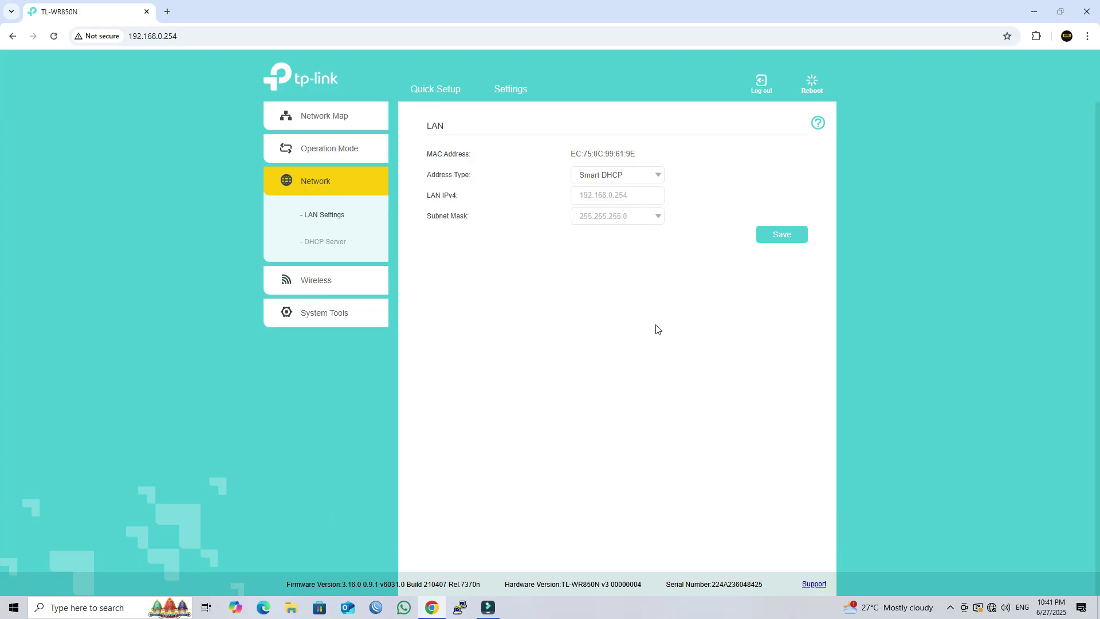
# Set LAN to Static IP 192.168.0.25, gateway 192.168.0.1, DNS 8.8.8.8 and 8.8.4.4
pyautogui.click(624, 183)
pyautogui.click(615, 197)
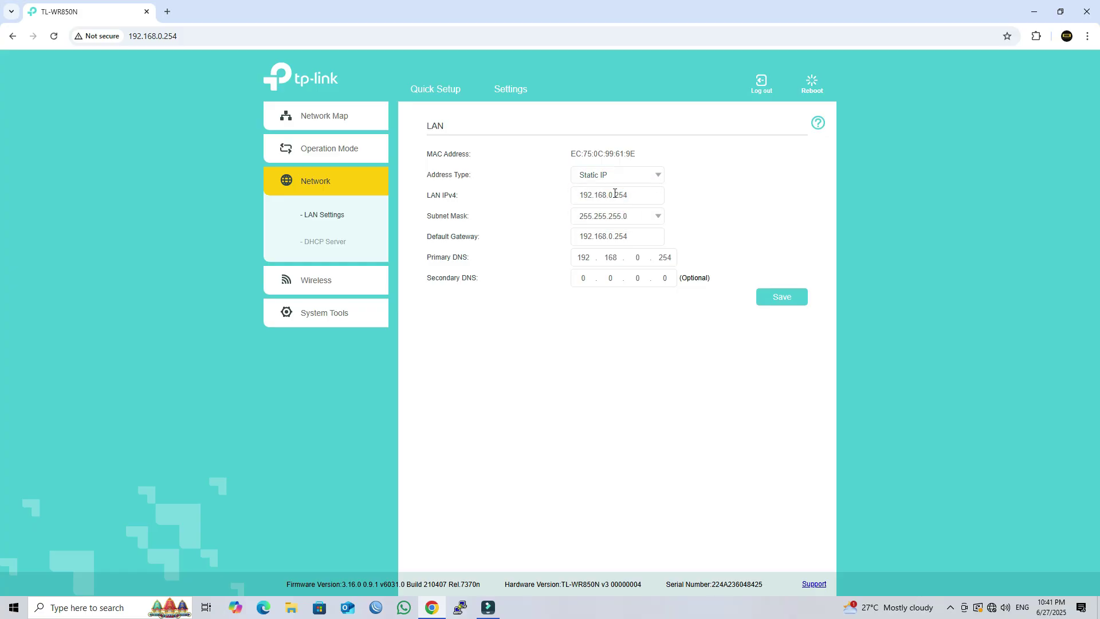
pyautogui.click(640, 196)
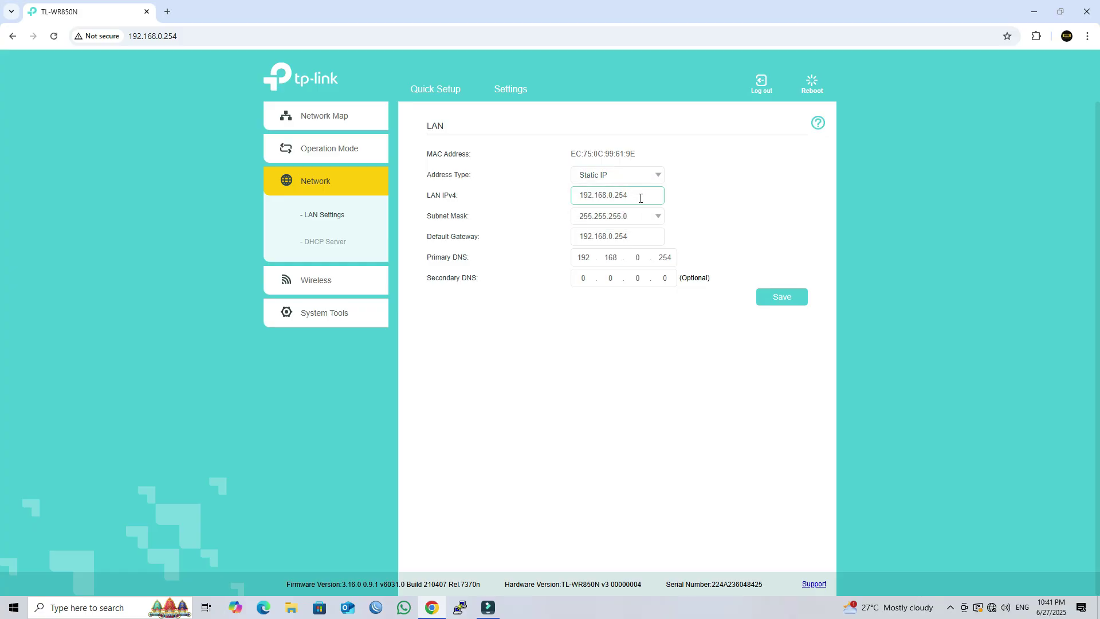
pyautogui.click(635, 235)
pyautogui.press('Tab')
pyautogui.press('.')
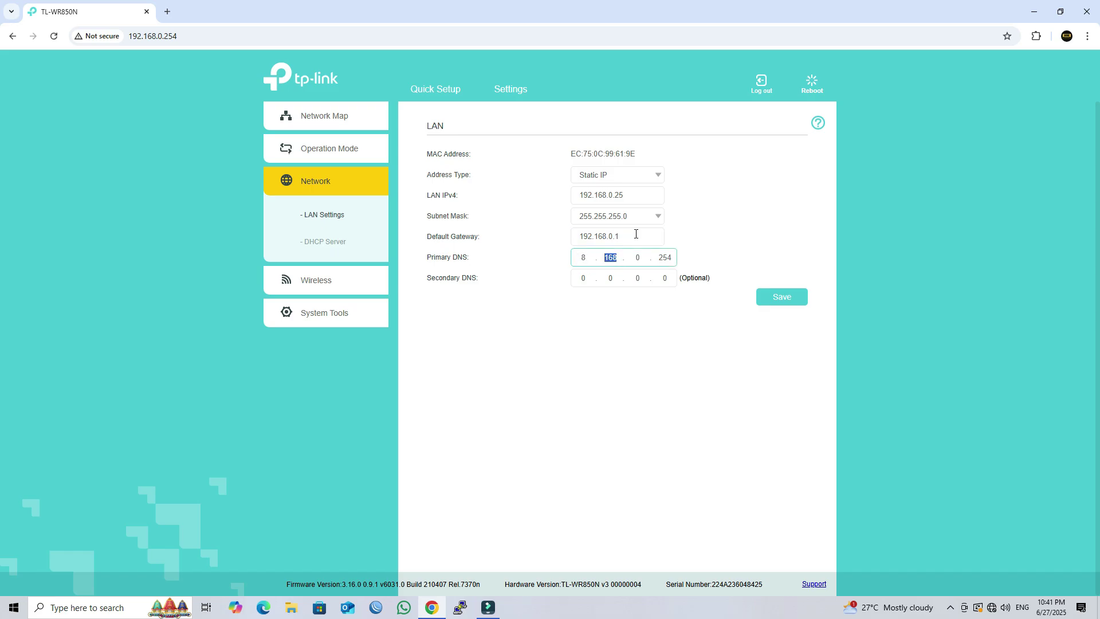
pyautogui.write('.8.8.8')
pyautogui.press('Tab')
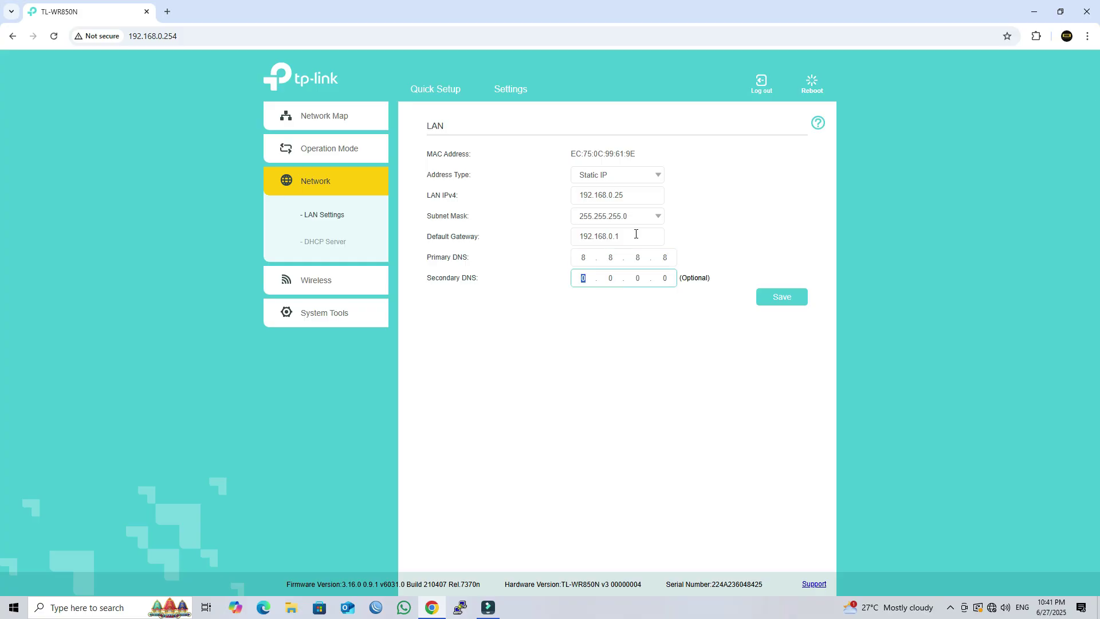
pyautogui.write('8.8')
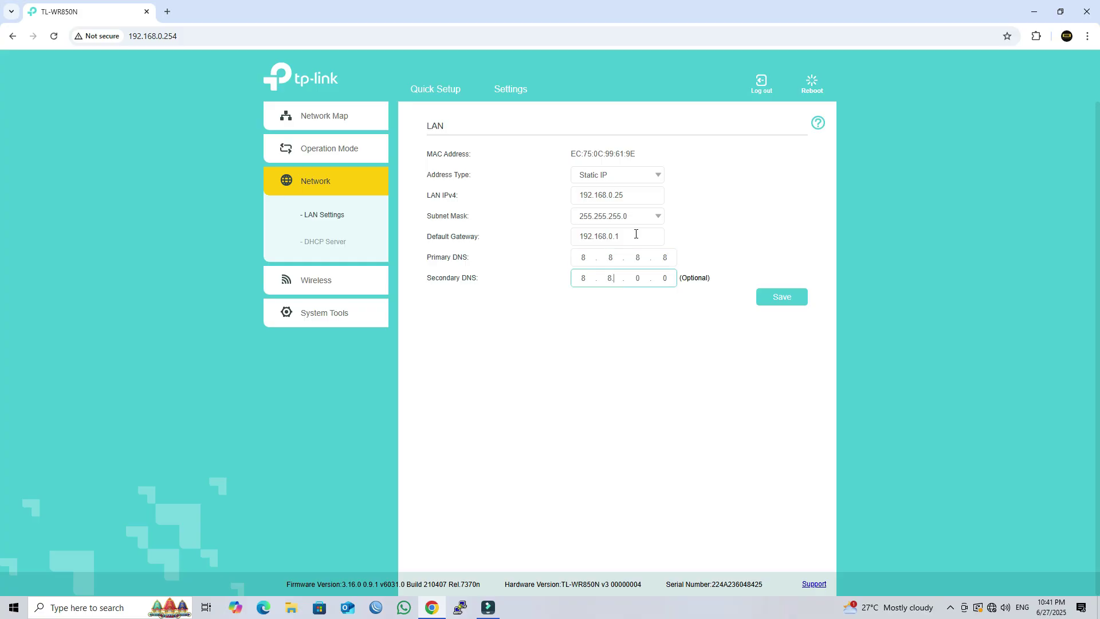
pyautogui.write('.4.4')
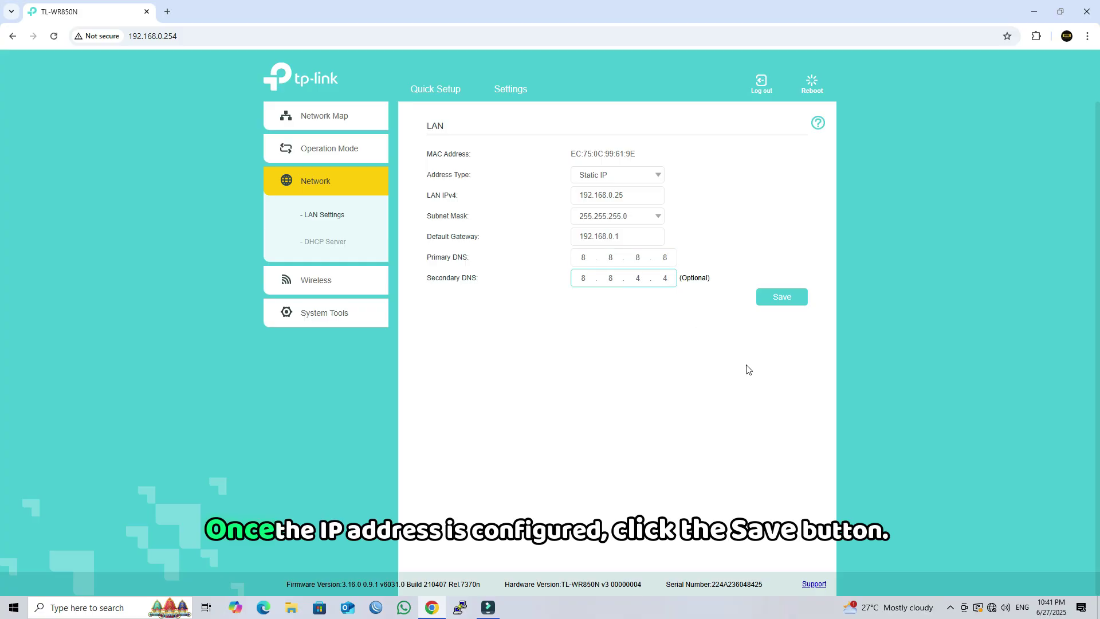
# Save the static LAN settings and answer Yes to the reboot prompt
pyautogui.click(778, 298)
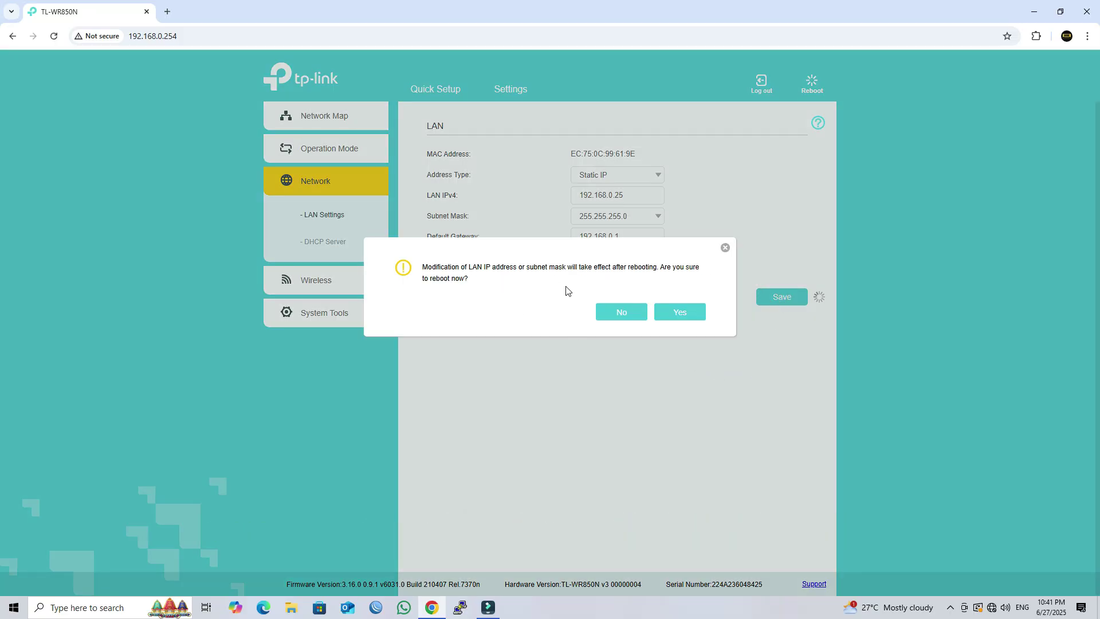
pyautogui.click(682, 314)
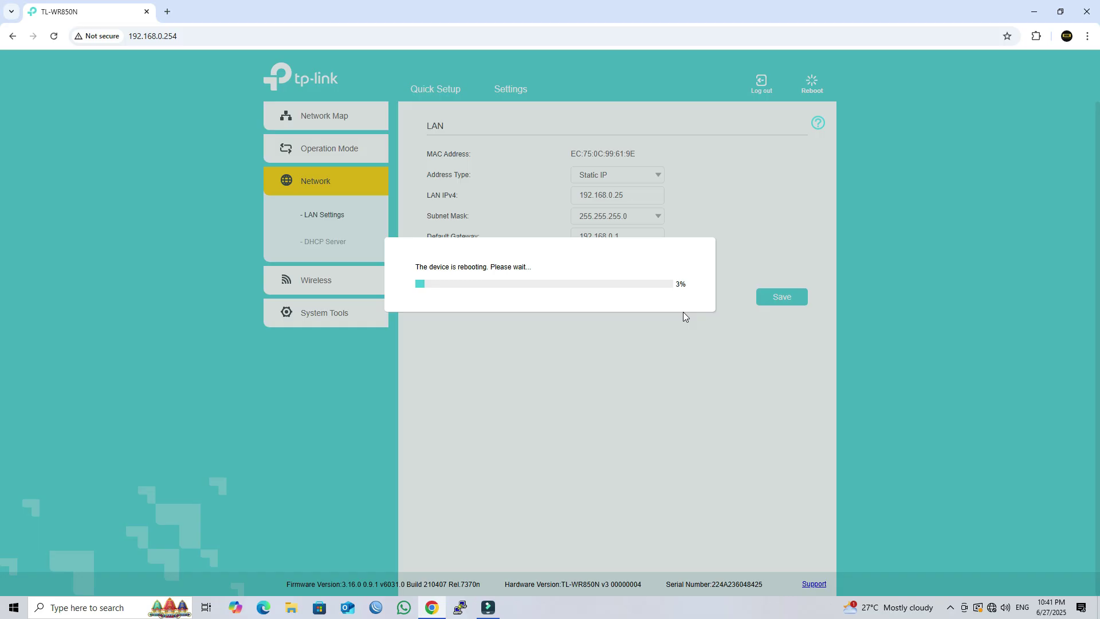
# Replace the TL-WR850N tab with a new tab loading 192.168.0.25
pyautogui.click(166, 12)
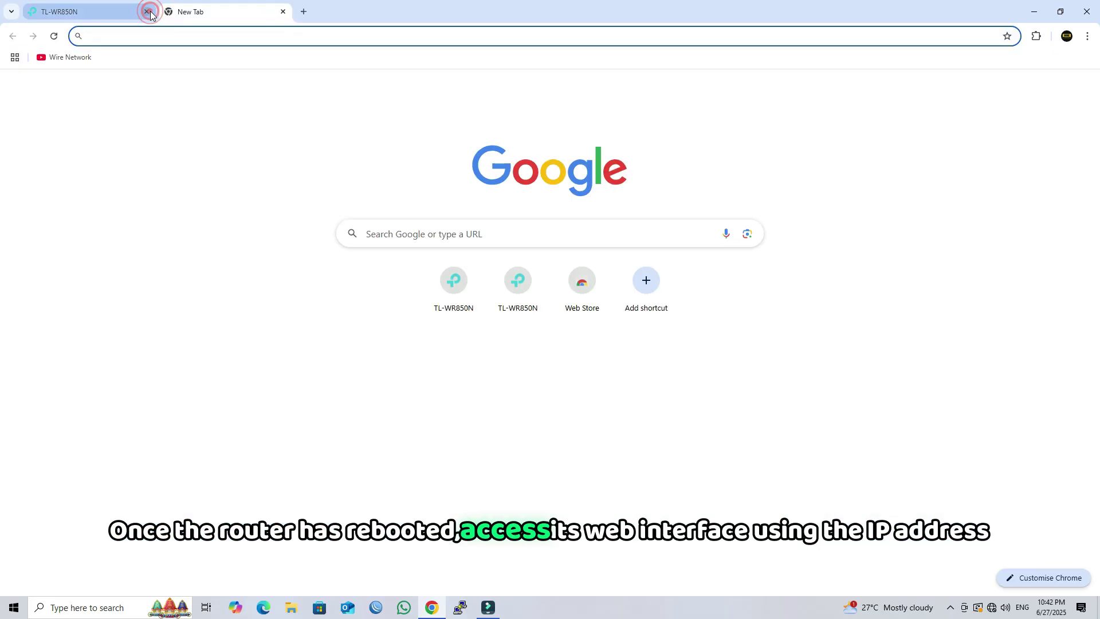
pyautogui.click(146, 11)
pyautogui.write('192.168.')
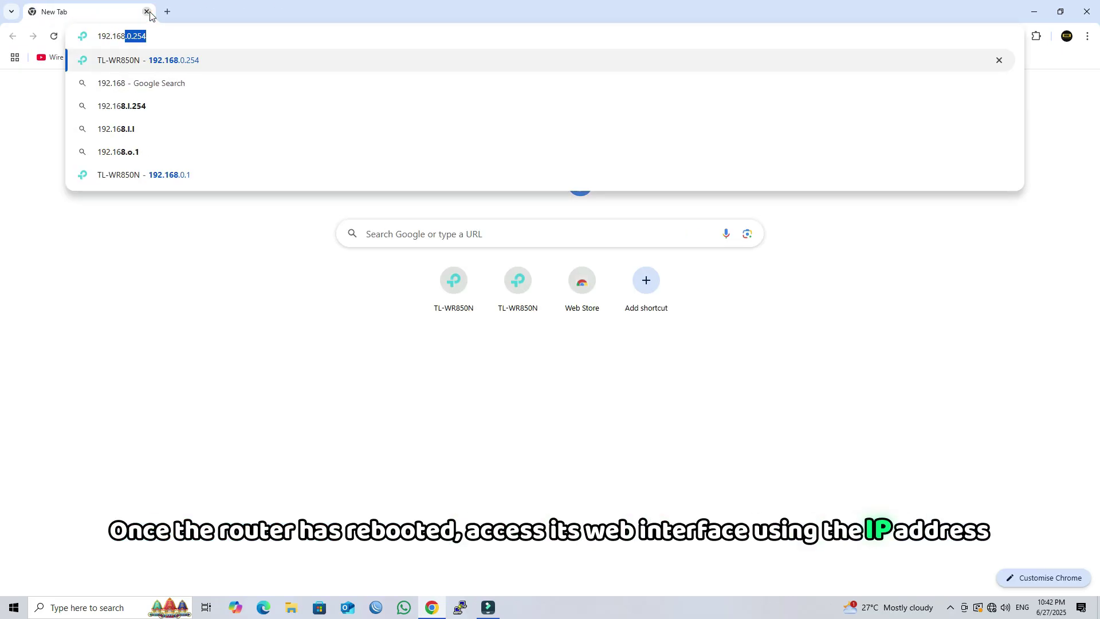
pyautogui.write('0.25')
pyautogui.press('Delete')
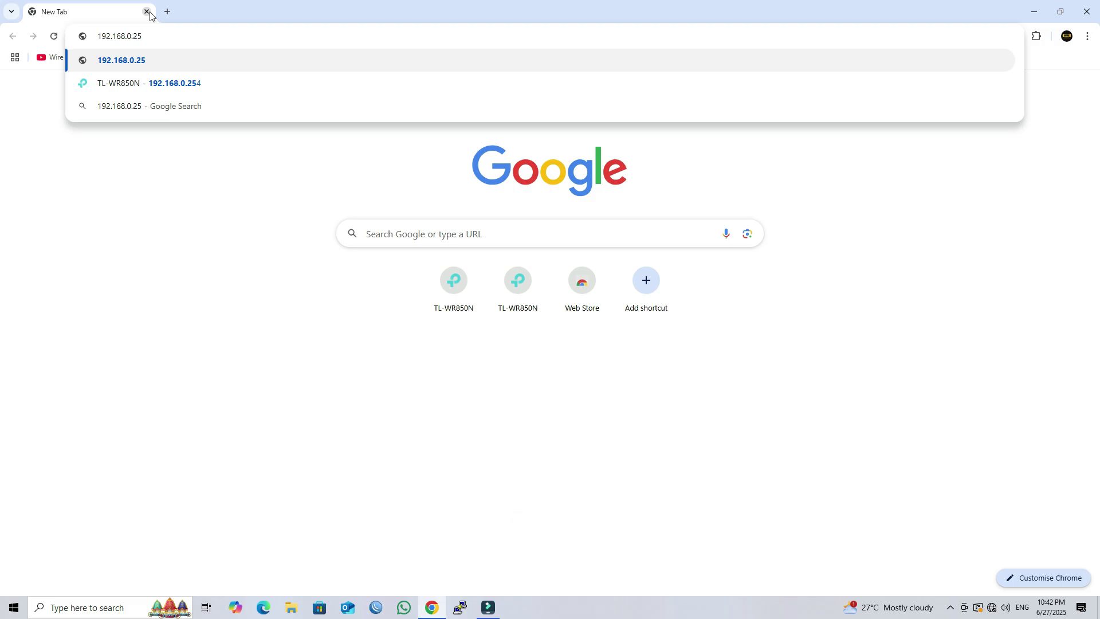
pyautogui.press('Return')
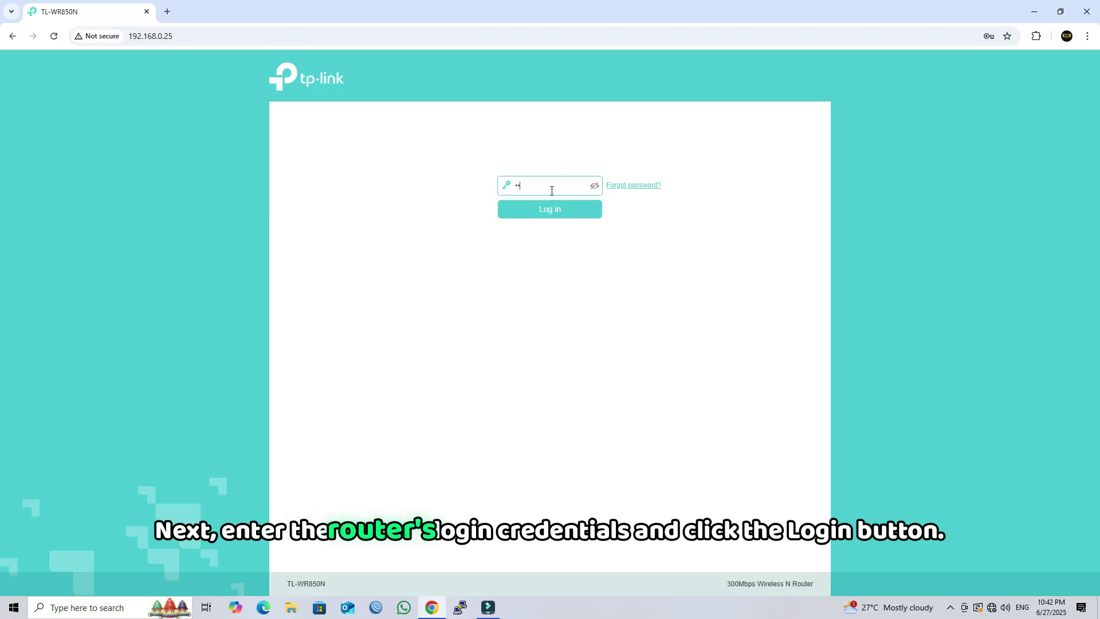
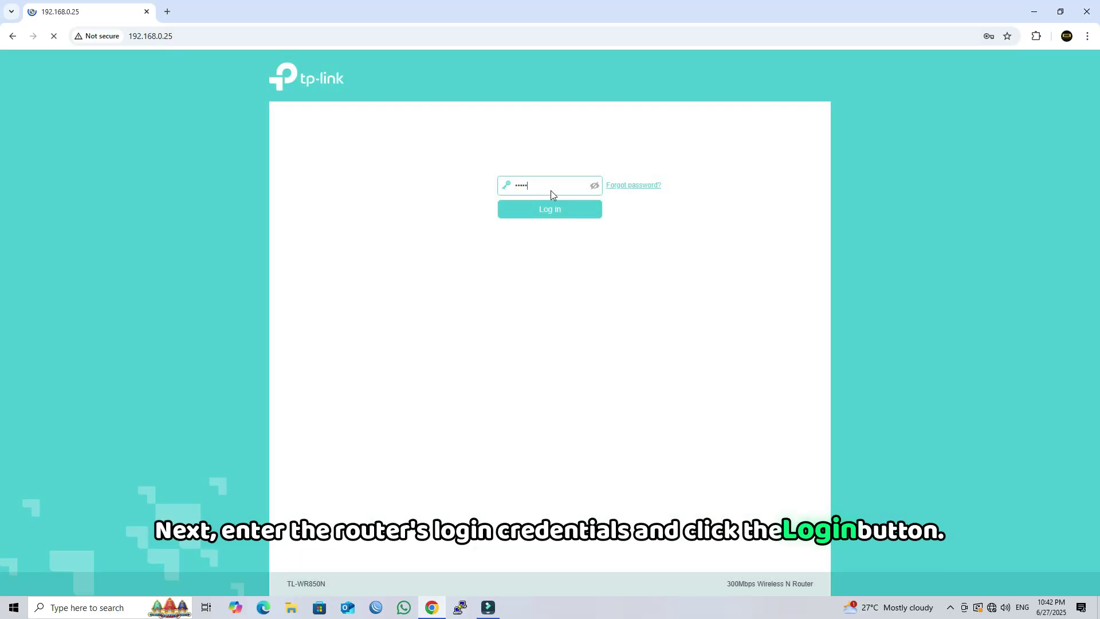
# Log in at 192.168.0.25, forcing off the other session and declining password saving
pyautogui.press('Return')
pyautogui.click(989, 210)
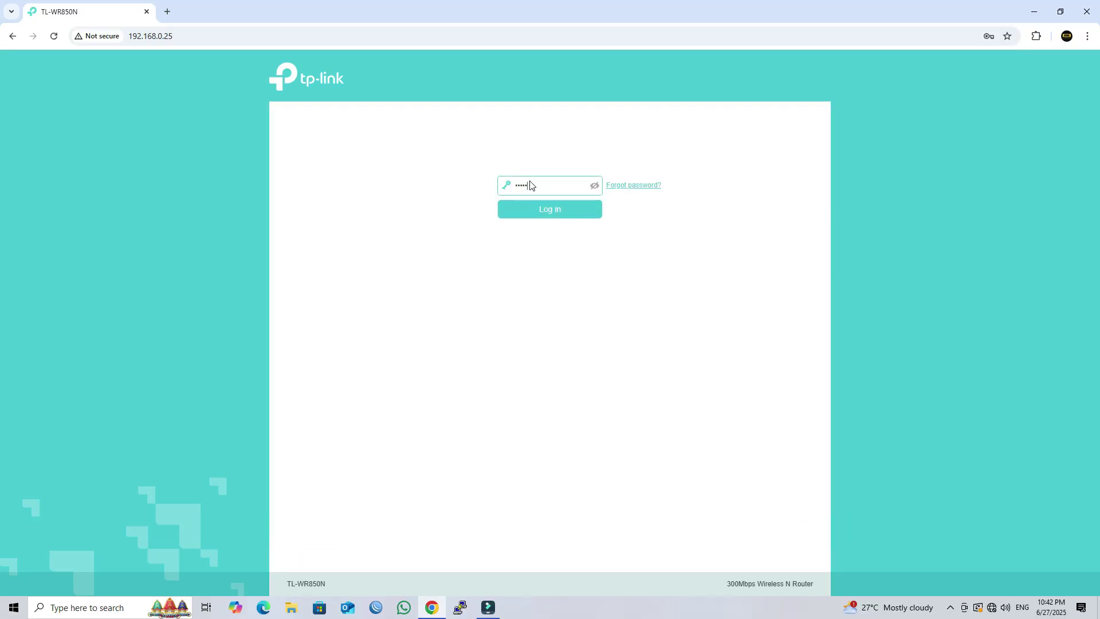
pyautogui.press('Return')
pyautogui.click(675, 318)
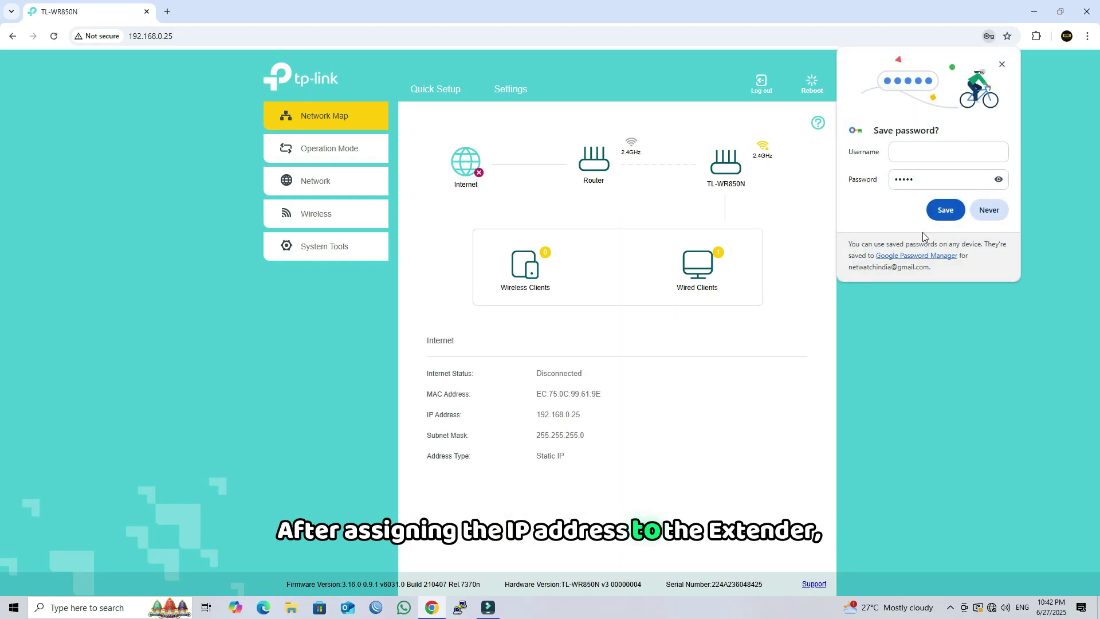
pyautogui.click(989, 210)
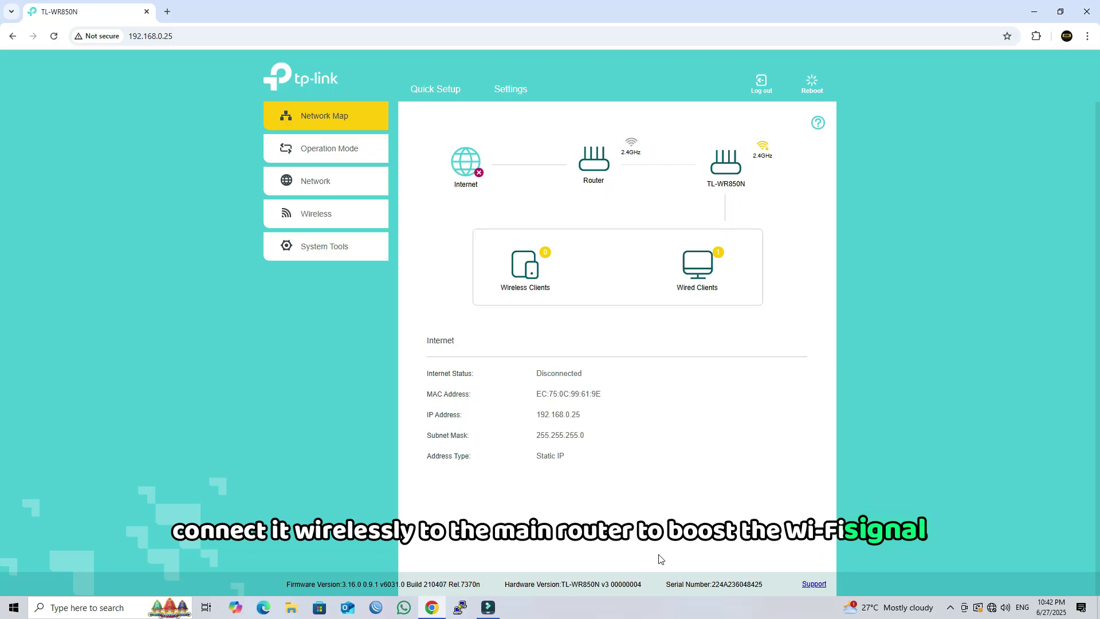
# Open the Wireless Connect to Network settings
pyautogui.click(338, 212)
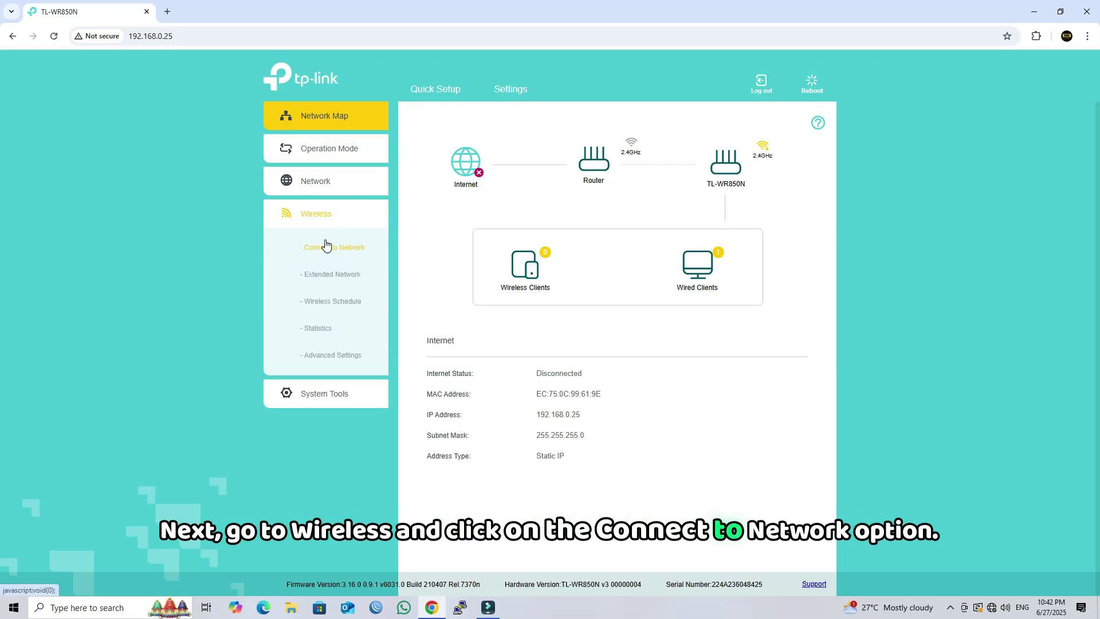
pyautogui.click(325, 245)
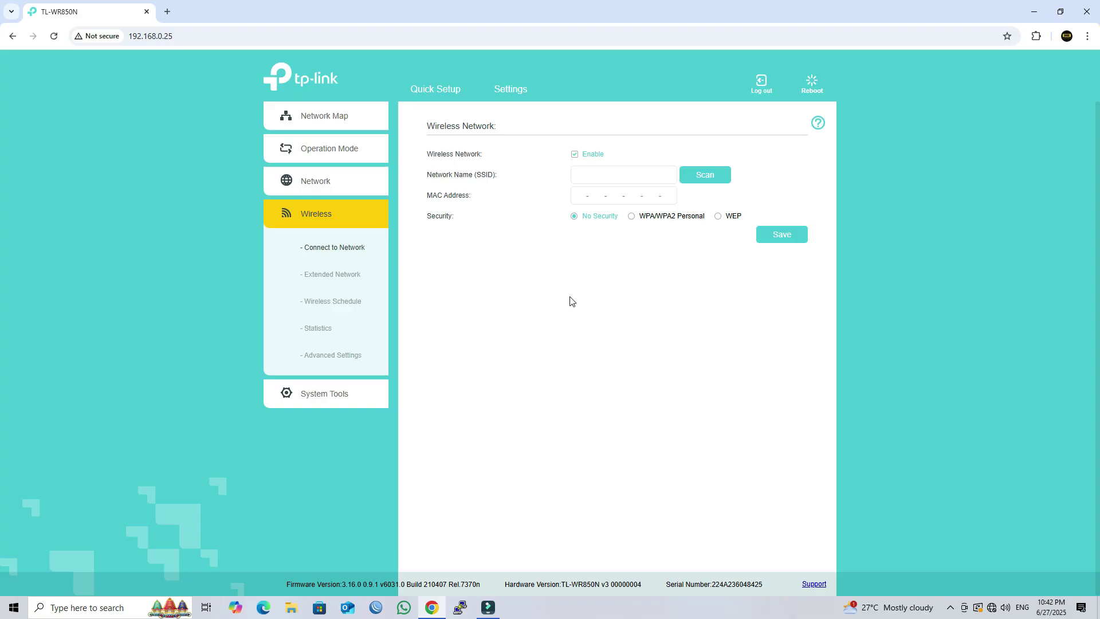
pyautogui.moveTo(503, 185); pyautogui.dragTo(425, 174)
pyautogui.click(626, 442)
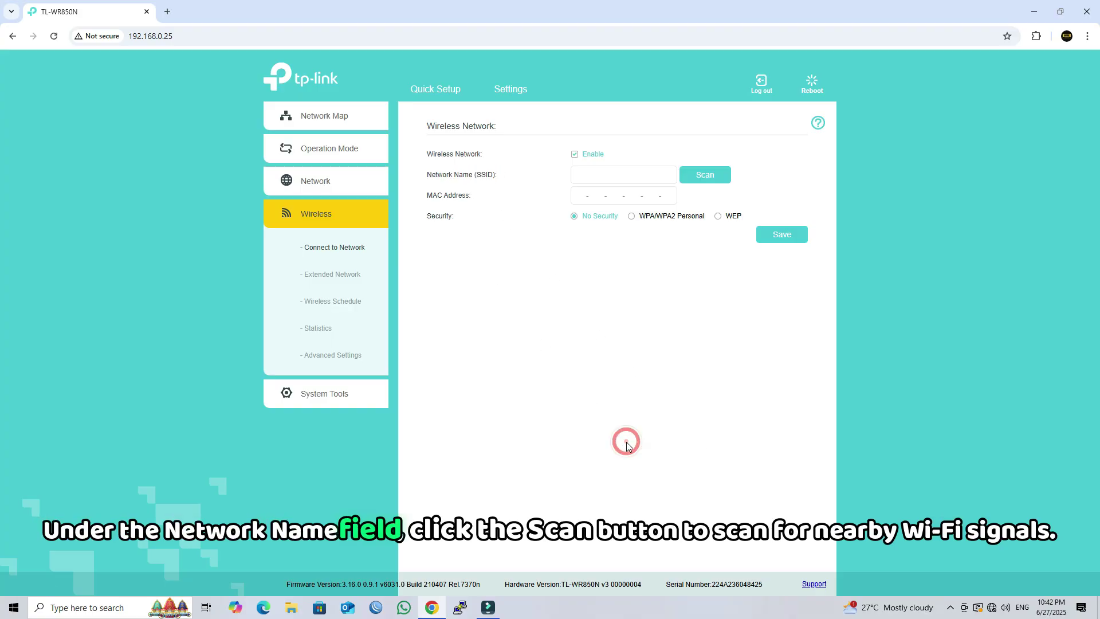
# Scan for nearby networks and connect to Shruti from the AP List
pyautogui.click(705, 175)
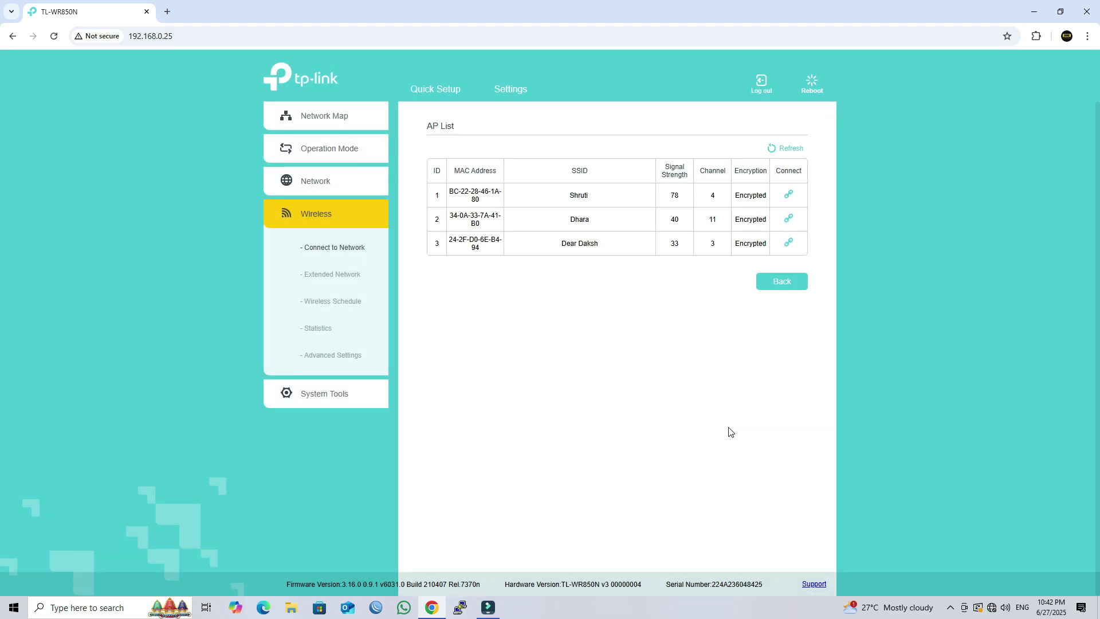
pyautogui.doubleClick(590, 194)
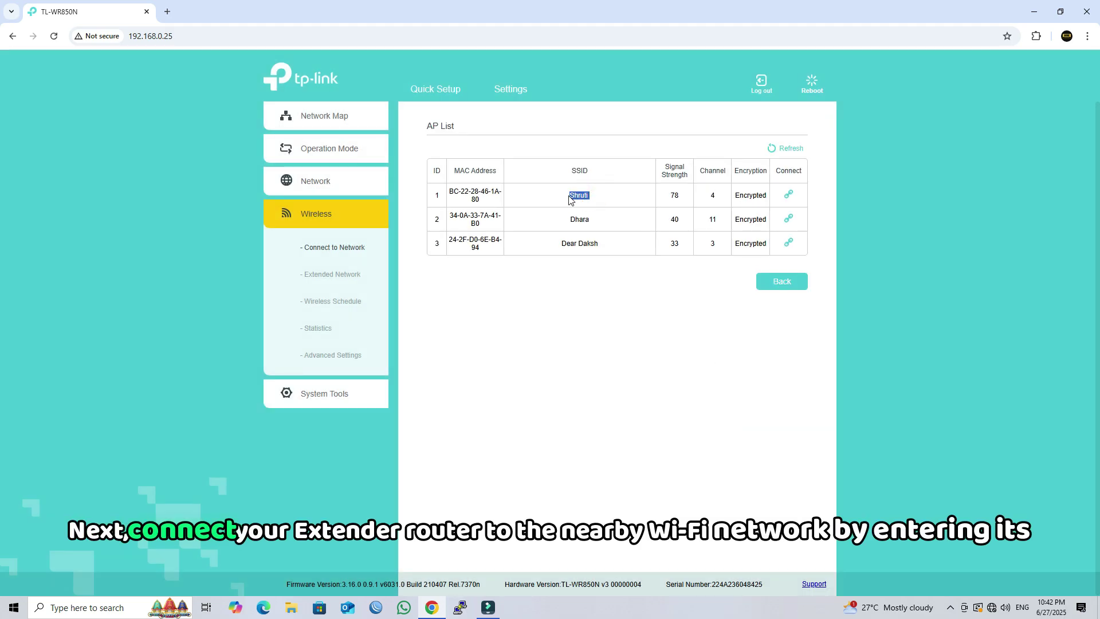
pyautogui.click(686, 419)
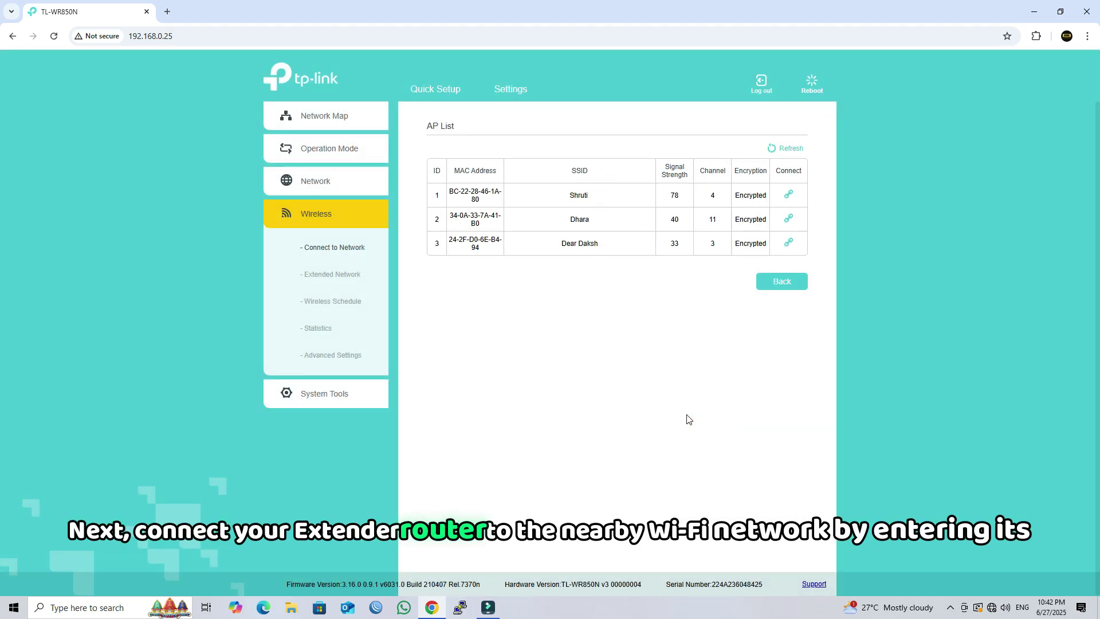
pyautogui.click(789, 195)
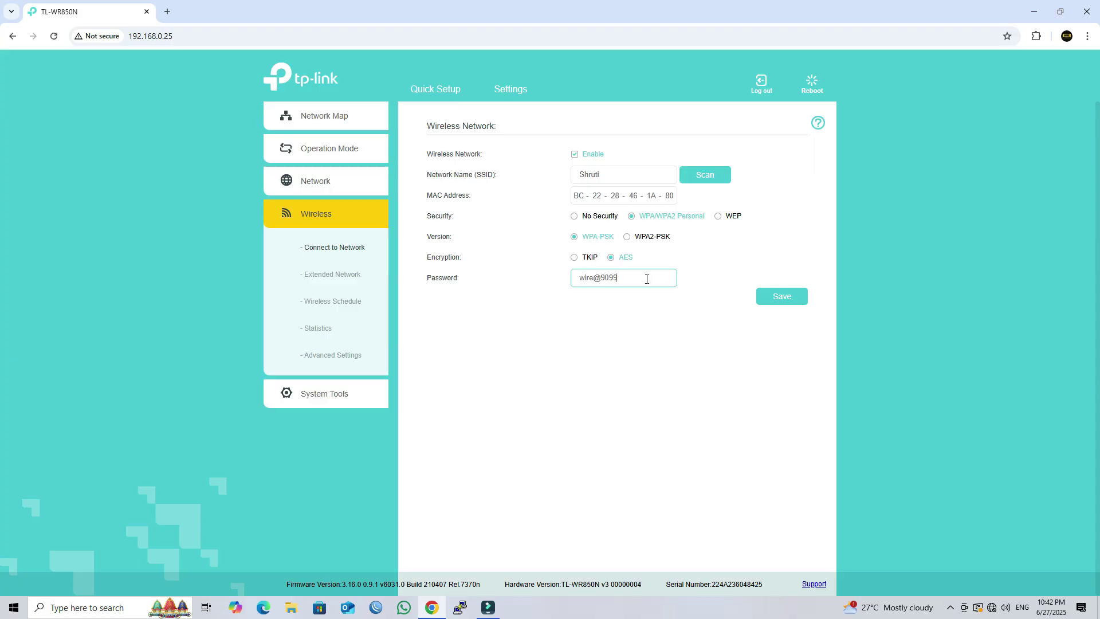
# Save the Shruti connection with the entered Wi-Fi password
pyautogui.click(787, 300)
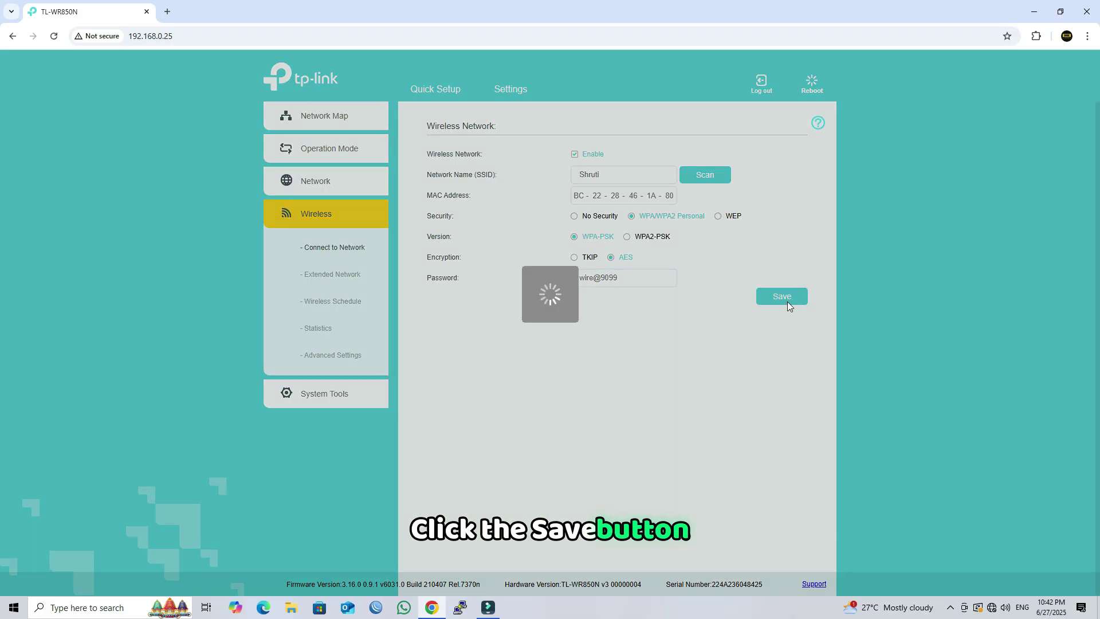